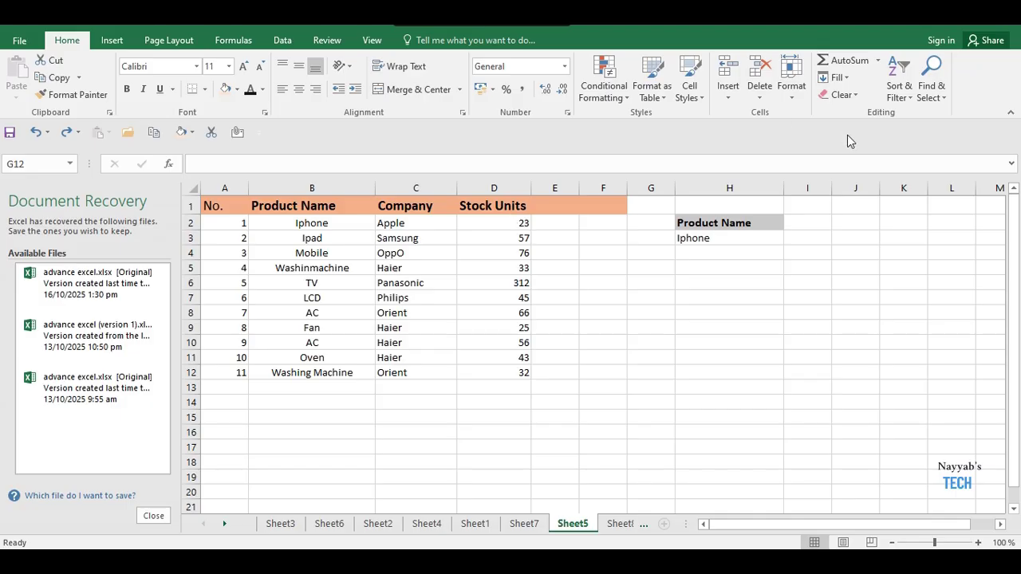
# Enter =DGET(A1:D12,D1,H2:H3) in I3 to look up the stock units for the product named in H3
pyautogui.click(813, 236)
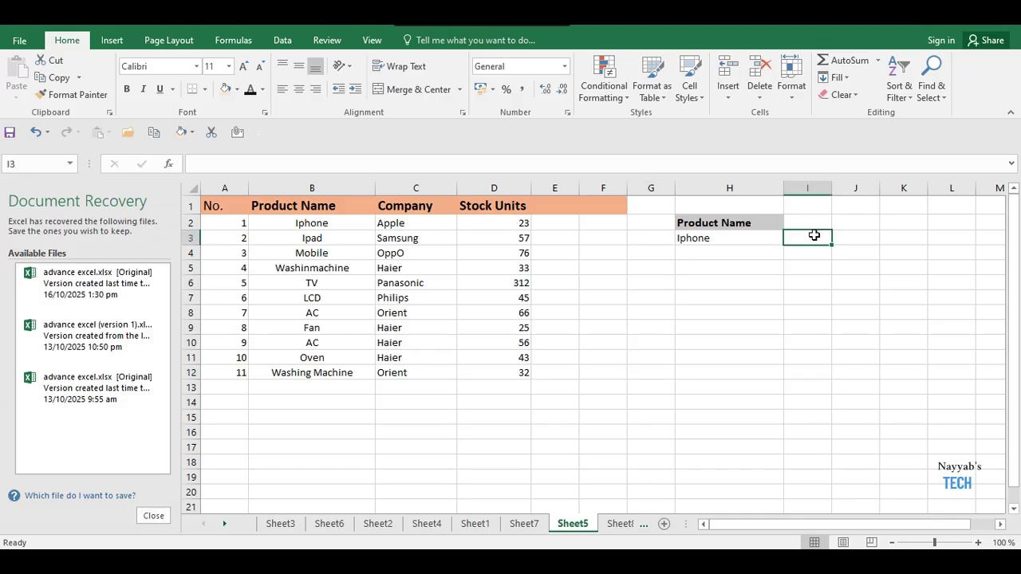
pyautogui.write('=')
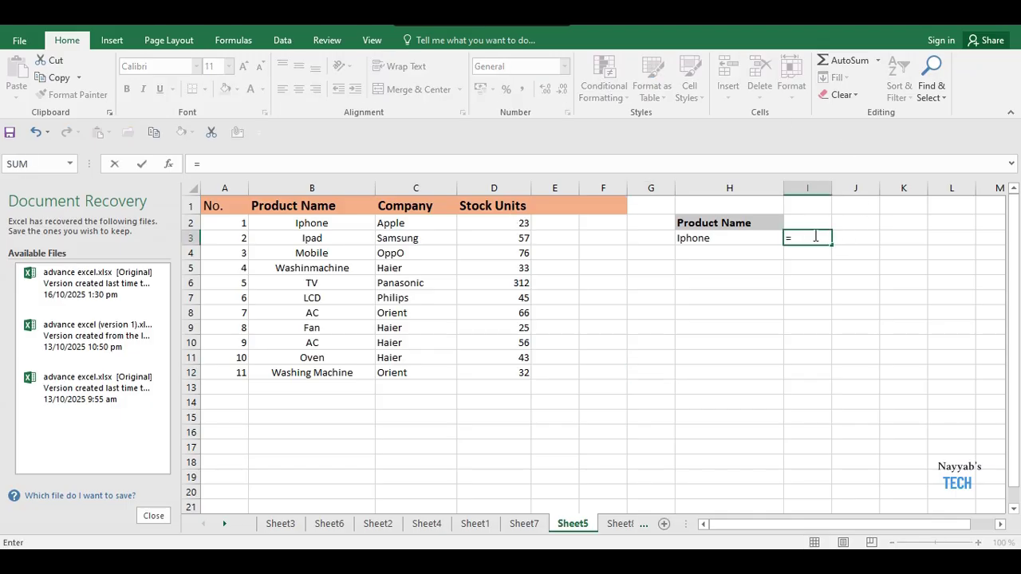
pyautogui.write('DGE')
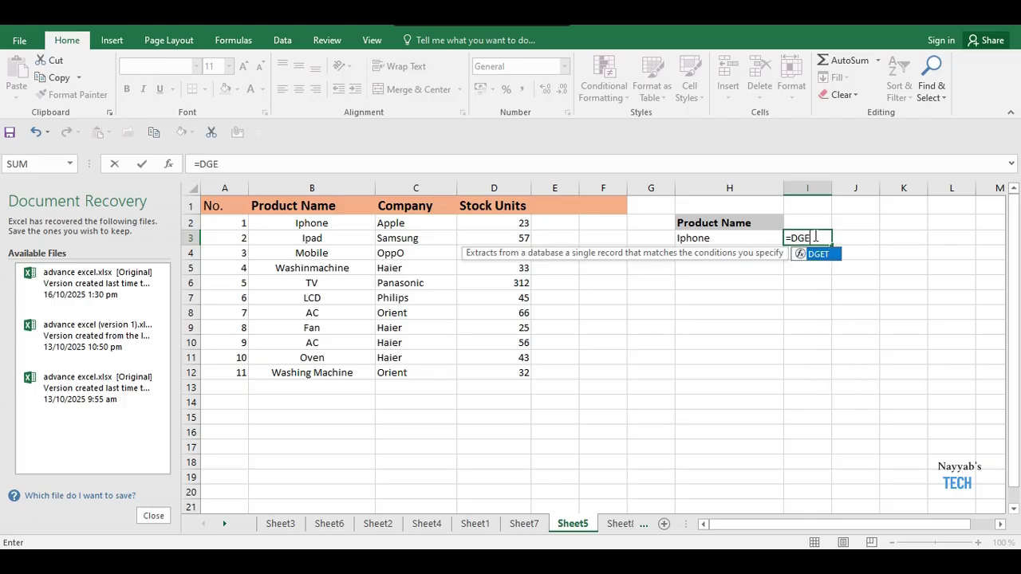
pyautogui.write('T(')
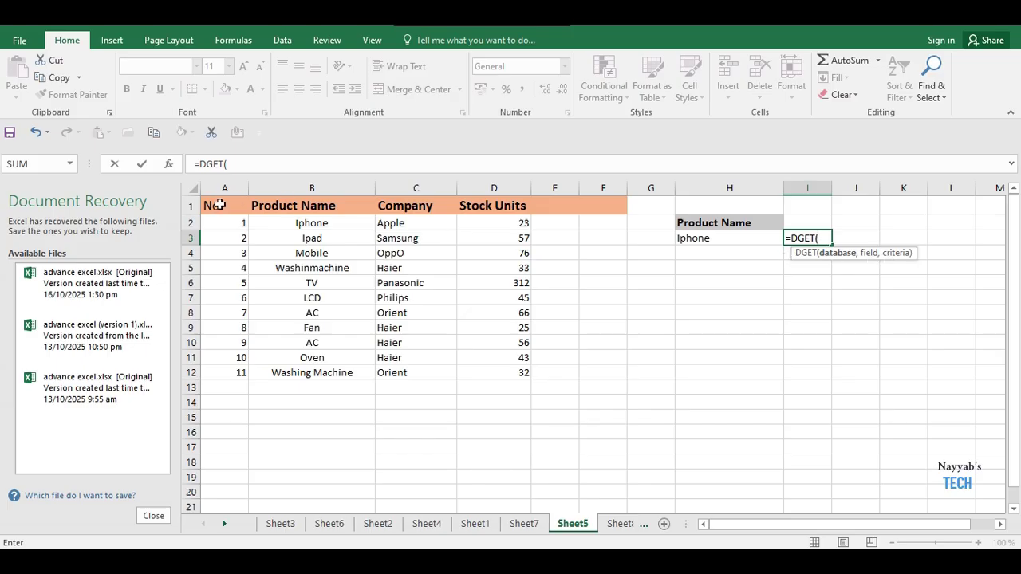
pyautogui.moveTo(218, 205); pyautogui.dragTo(487, 367)
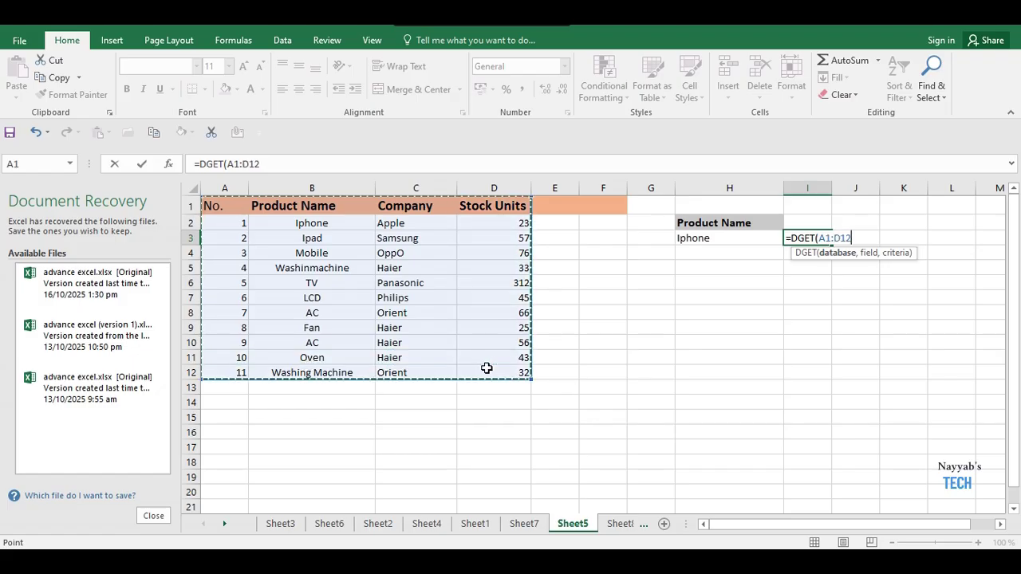
pyautogui.write(',')
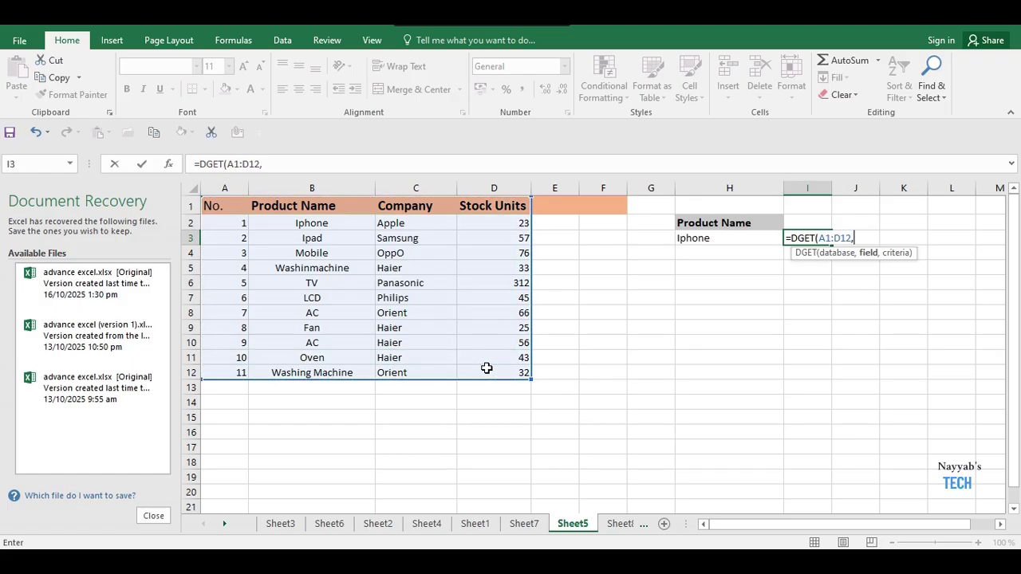
pyautogui.click(508, 208)
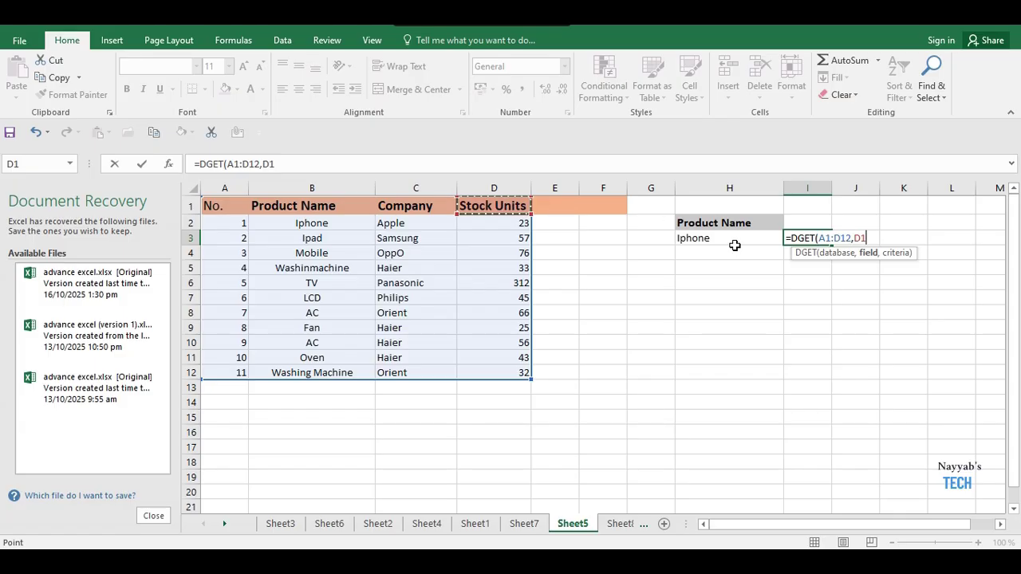
pyautogui.write(',')
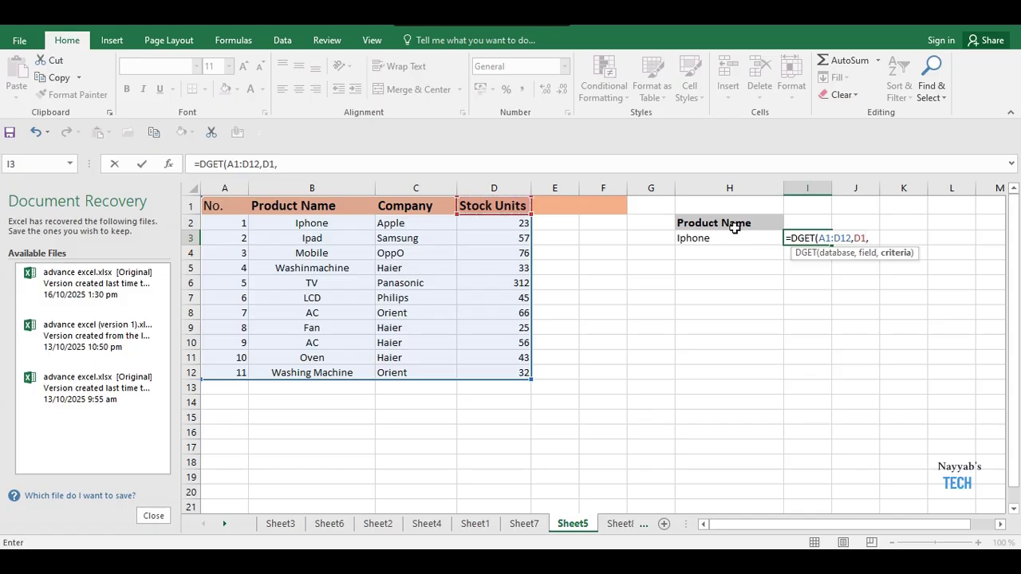
pyautogui.moveTo(733, 220); pyautogui.dragTo(736, 232)
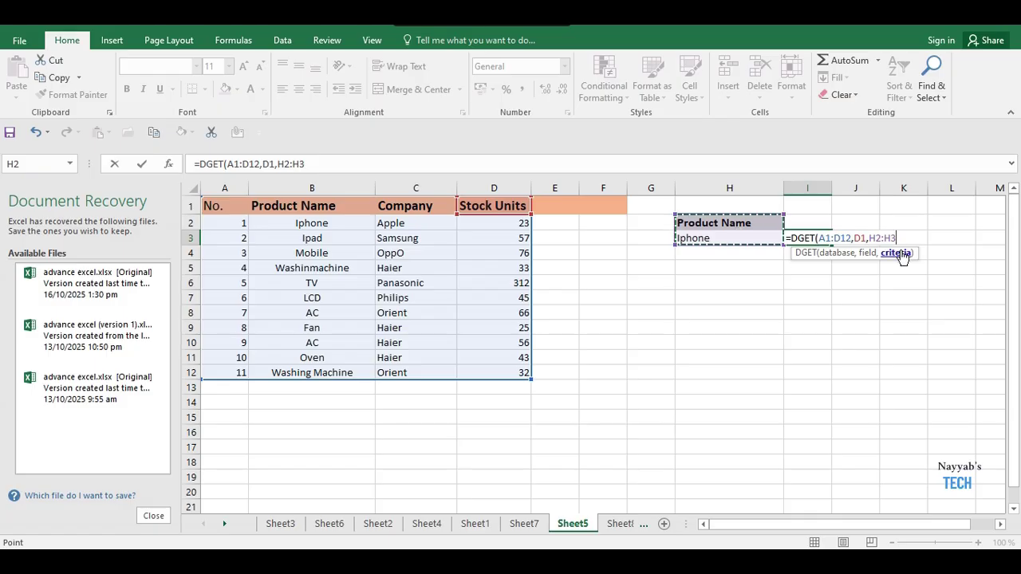
pyautogui.write(')')
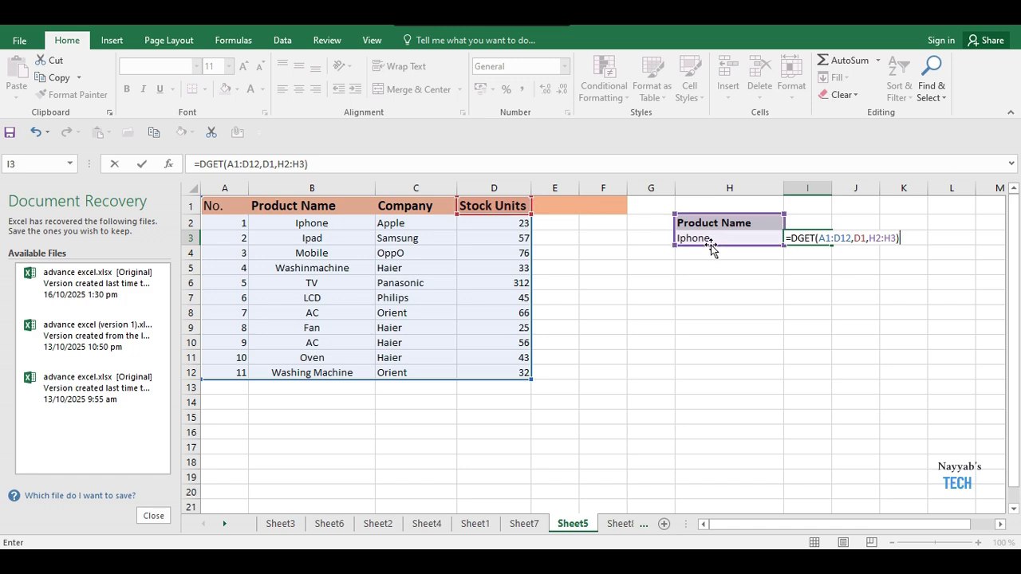
pyautogui.press('Return')
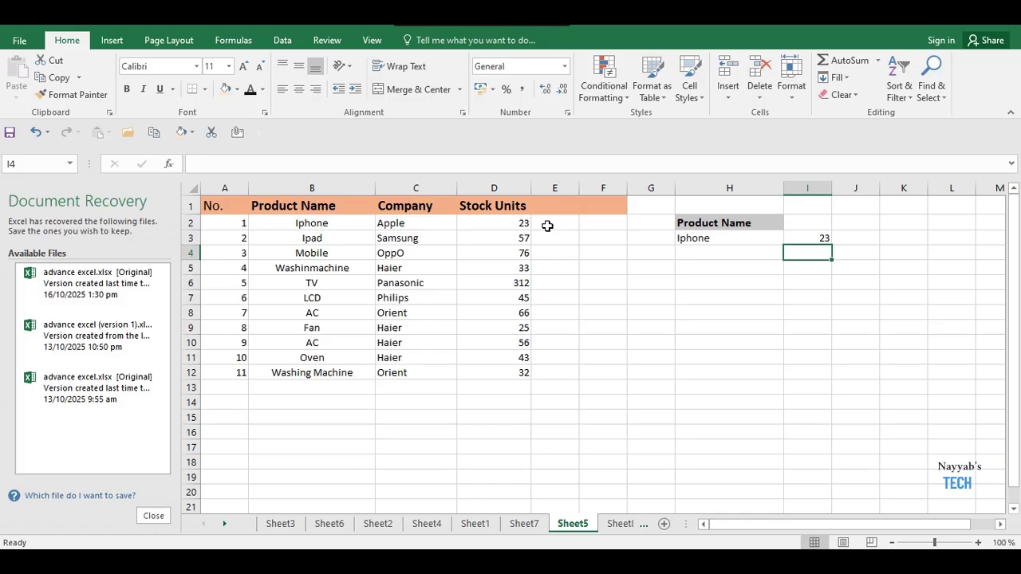
# Change the product name criterion in H3 to Mobile
pyautogui.doubleClick(724, 238)
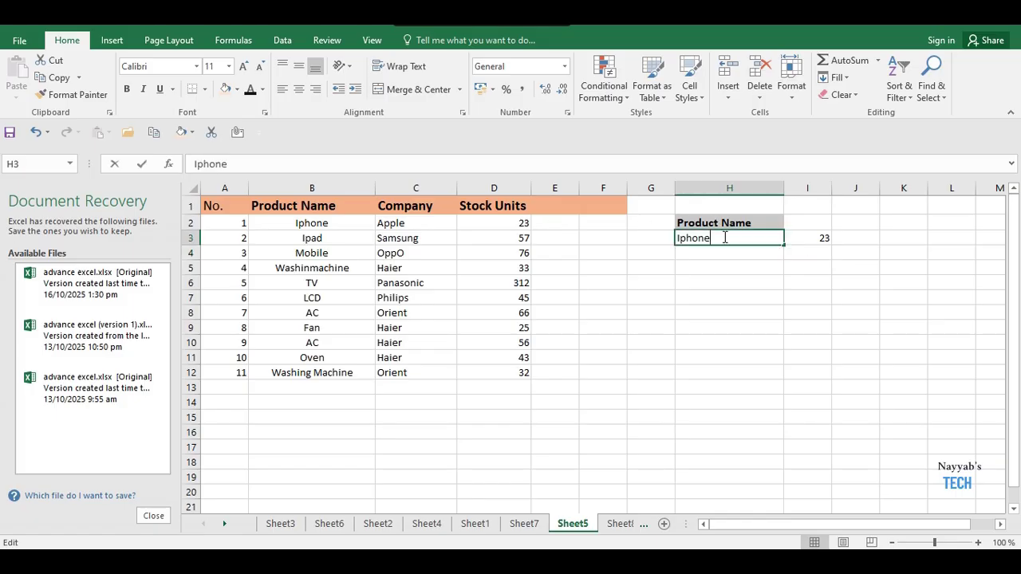
pyautogui.press('BackSpace')
pyautogui.press('BackSpace')
pyautogui.press('BackSpace')
pyautogui.press('BackSpace')
pyautogui.press('BackSpace')
pyautogui.press('BackSpace')
pyautogui.write('M')
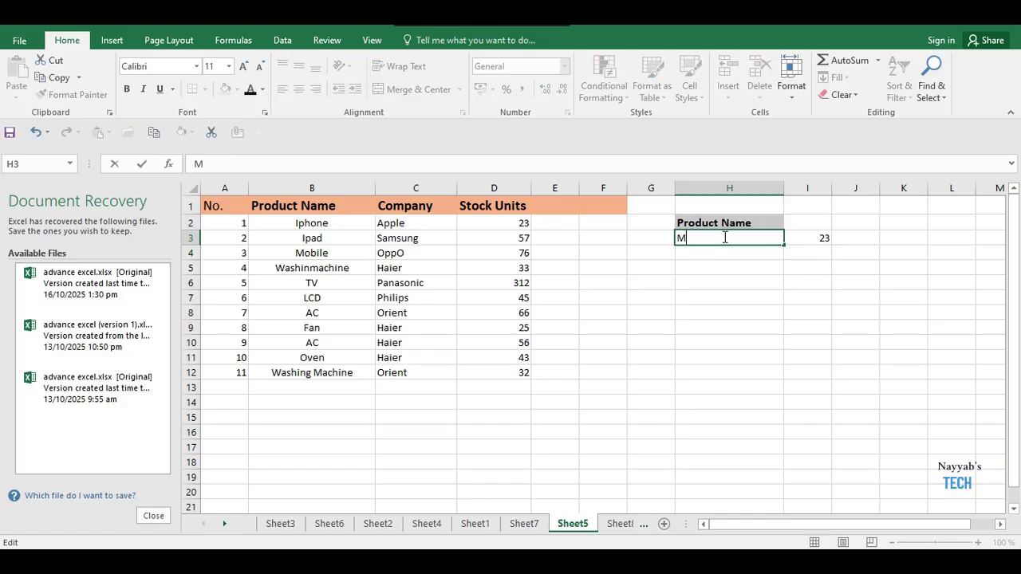
pyautogui.write('obile')
pyautogui.press('Return')
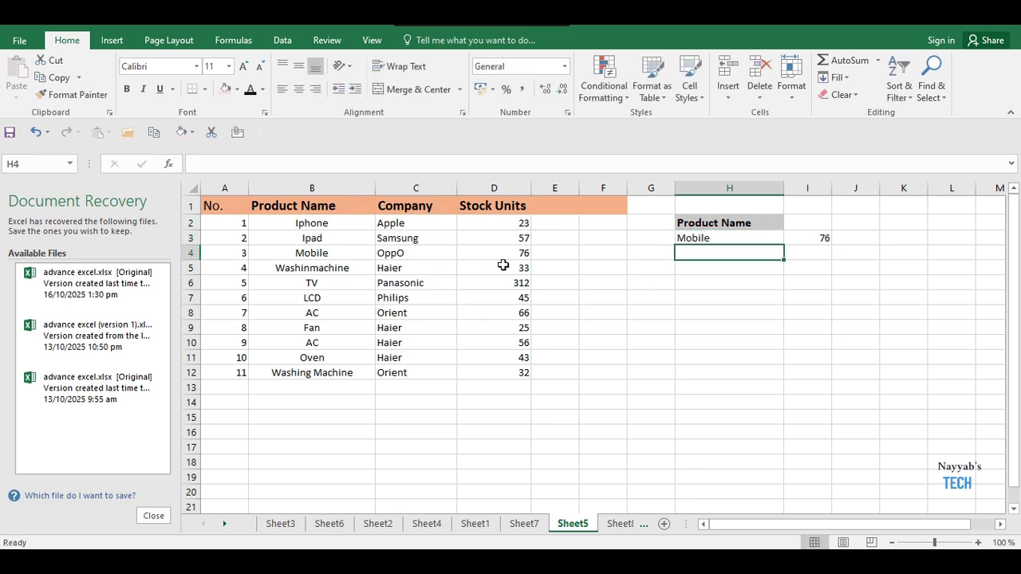
# Replace the product name criterion in H3 with AC, a product listed more than once in the table
pyautogui.doubleClick(712, 238)
pyautogui.press('BackSpace')
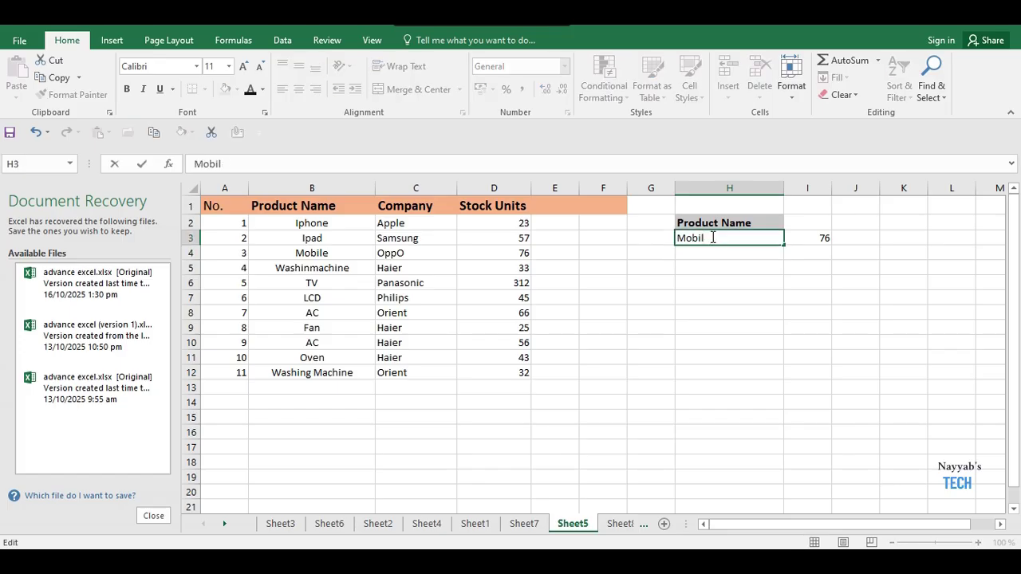
pyautogui.press('BackSpace')
pyautogui.press('BackSpace')
pyautogui.press('BackSpace')
pyautogui.press('BackSpace')
pyautogui.write('AC')
pyautogui.press('Return')
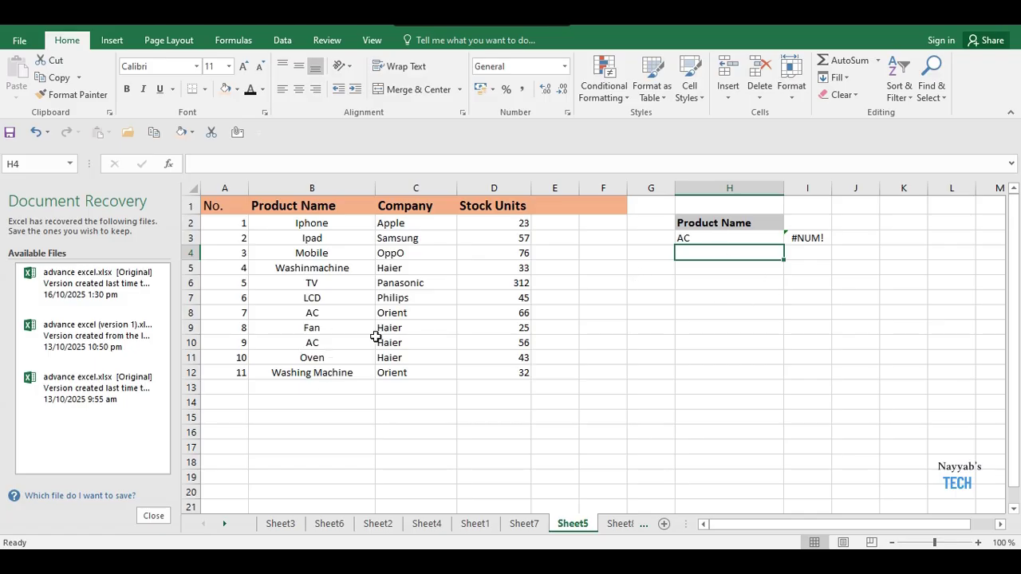
# Set the product name criterion in H3 to Oven
pyautogui.click(763, 240)
pyautogui.press('BackSpace')
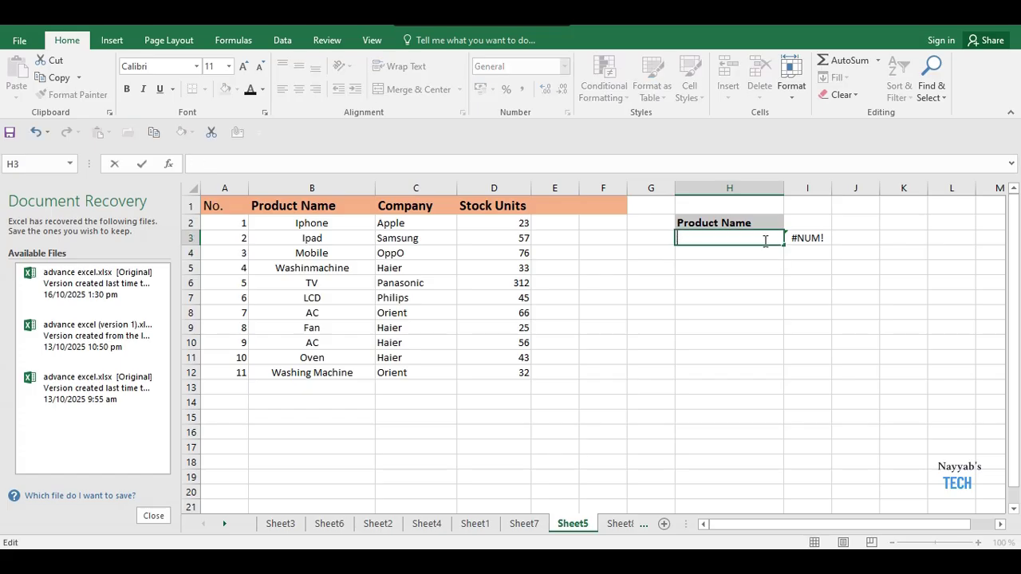
pyautogui.write('Oven')
pyautogui.press('Return')
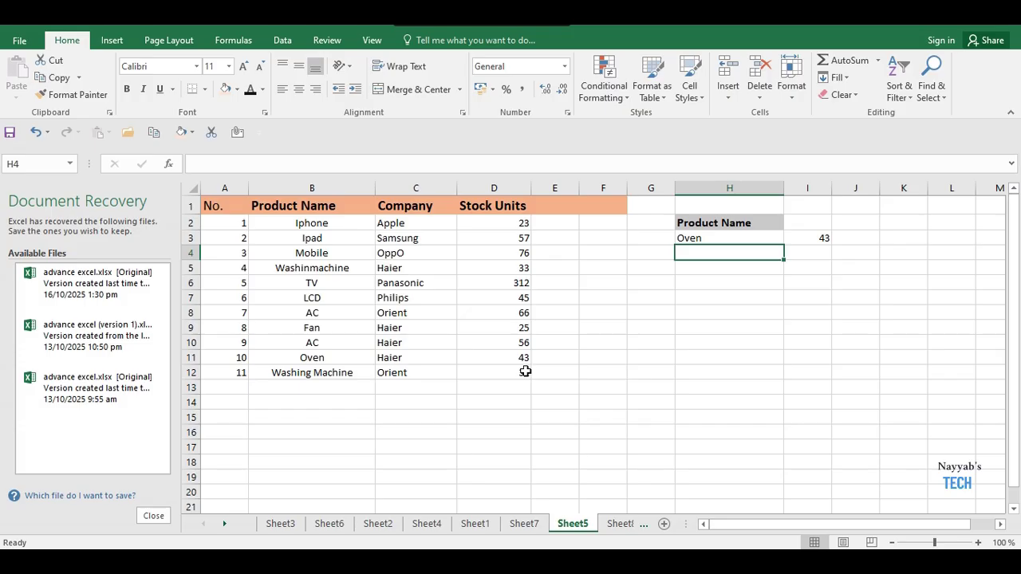
# Build a second criteria block with a light orange Company header in H8 and Apple in H9
pyautogui.click(737, 317)
pyautogui.doubleClick(725, 315)
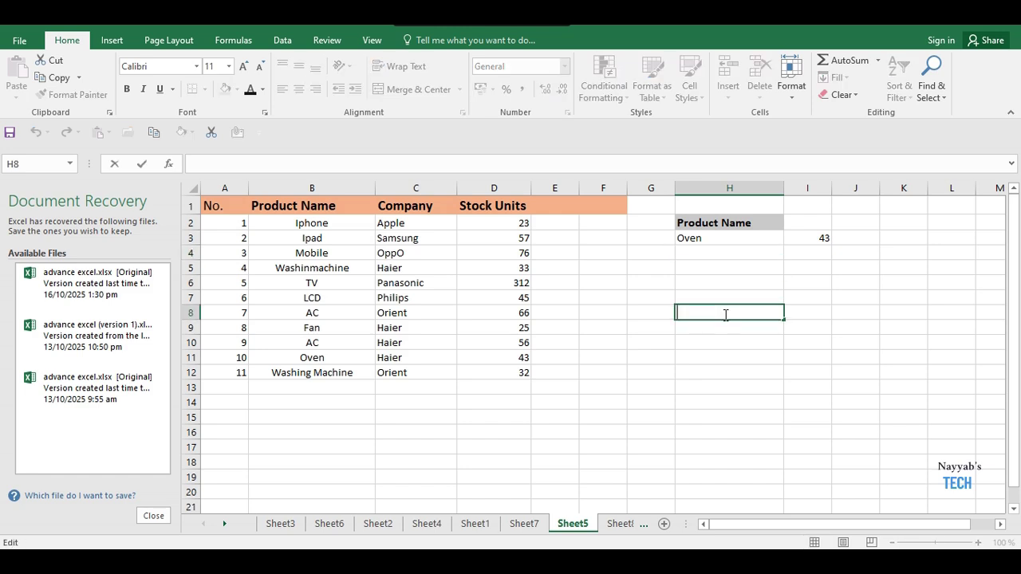
pyautogui.write('Company')
pyautogui.press('Return')
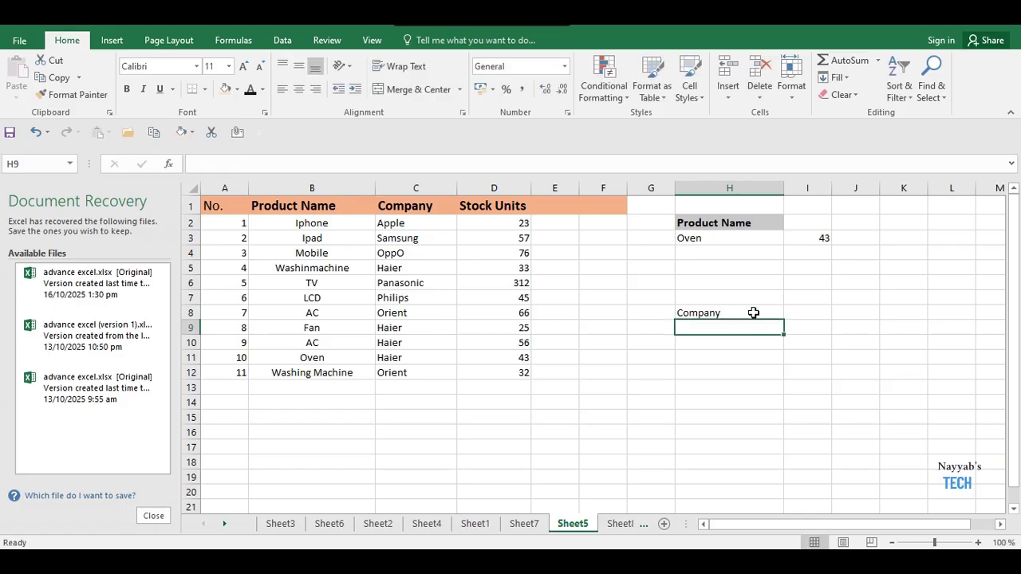
pyautogui.click(708, 314)
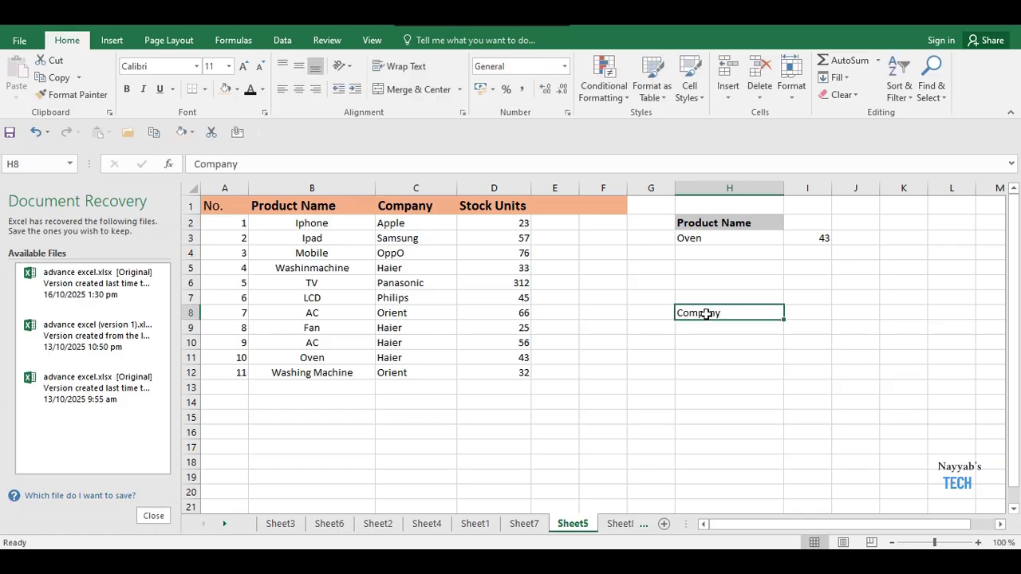
pyautogui.click(224, 90)
pyautogui.doubleClick(705, 328)
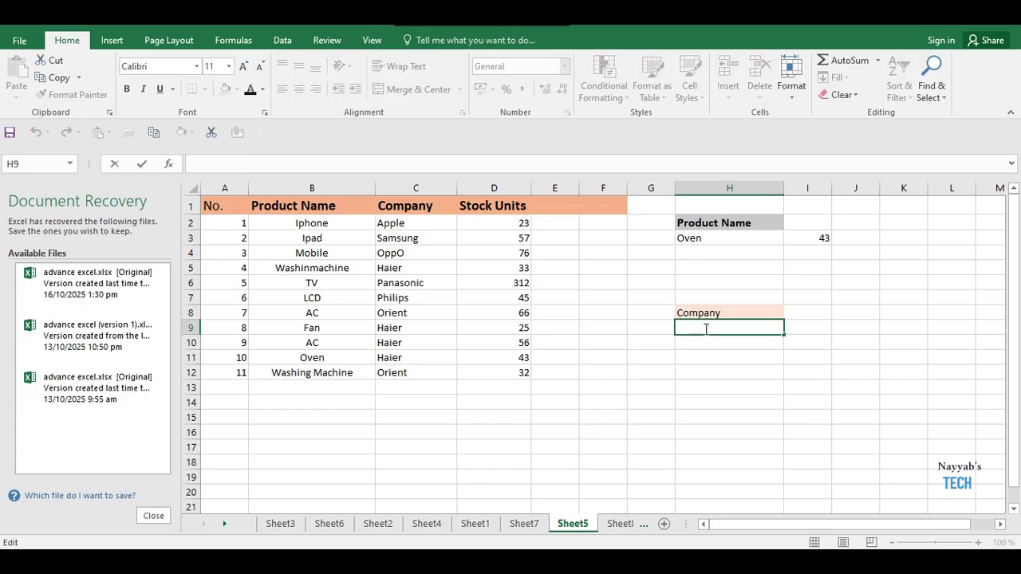
pyautogui.write('Apple')
# Enter =DGET(A1:D12,D1,H8:H9) in I9 to look up the stock units for the company named in H9
pyautogui.click(798, 330)
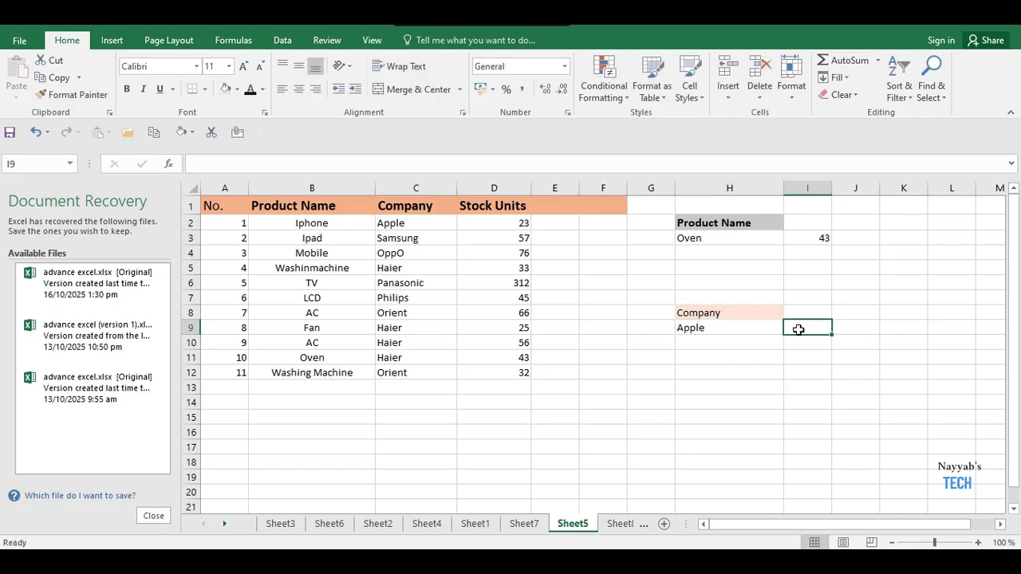
pyautogui.write('=D')
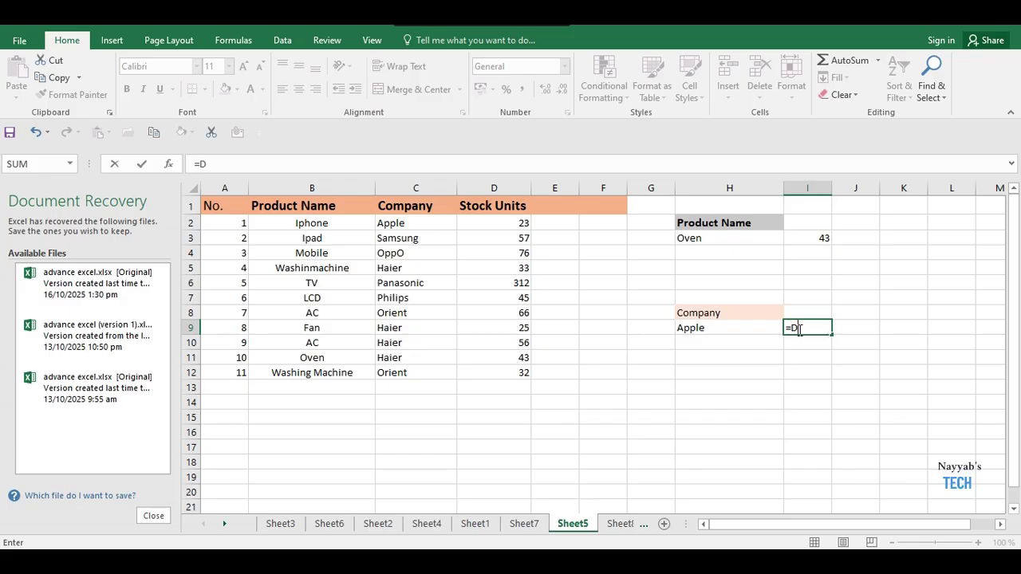
pyautogui.write('AET(')
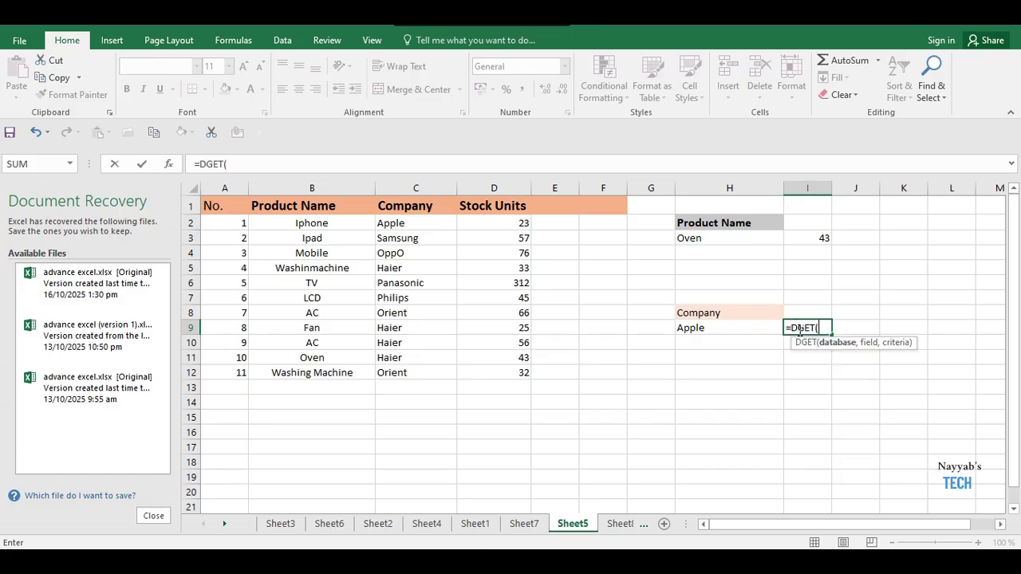
pyautogui.moveTo(211, 206); pyautogui.dragTo(492, 372)
pyautogui.write(',')
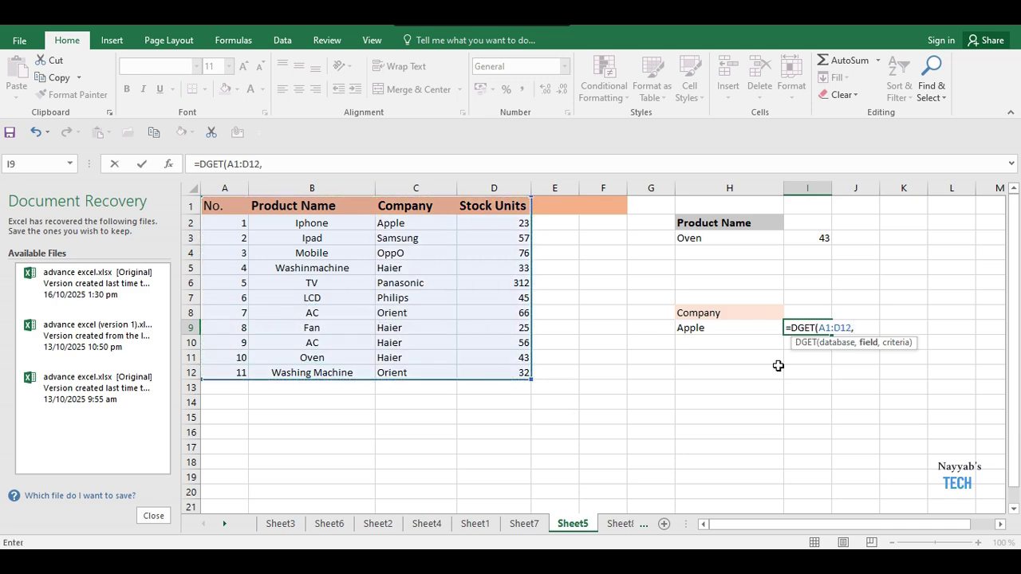
pyautogui.click(503, 203)
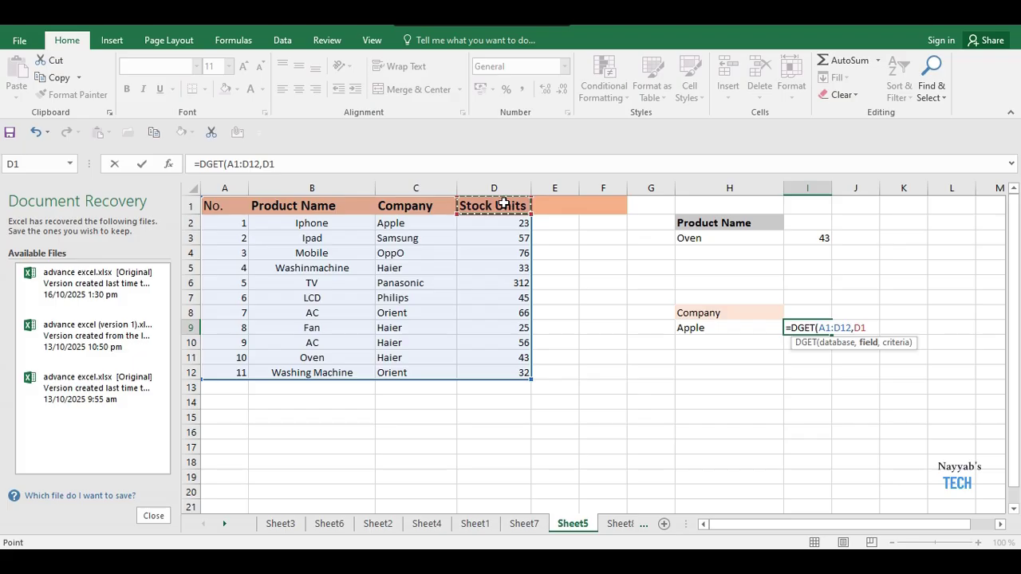
pyautogui.write(',')
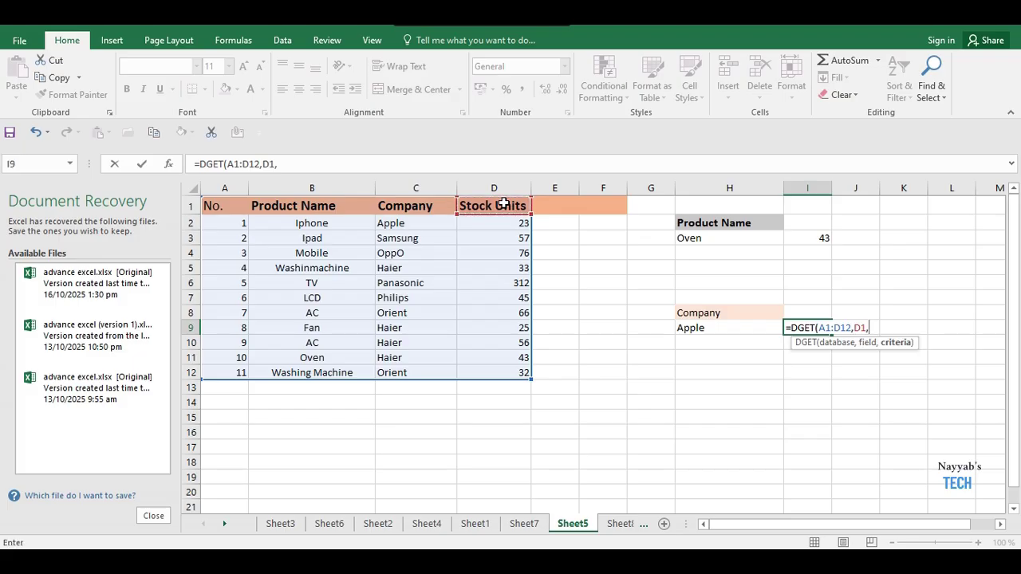
pyautogui.moveTo(734, 313); pyautogui.dragTo(735, 326)
pyautogui.write(')')
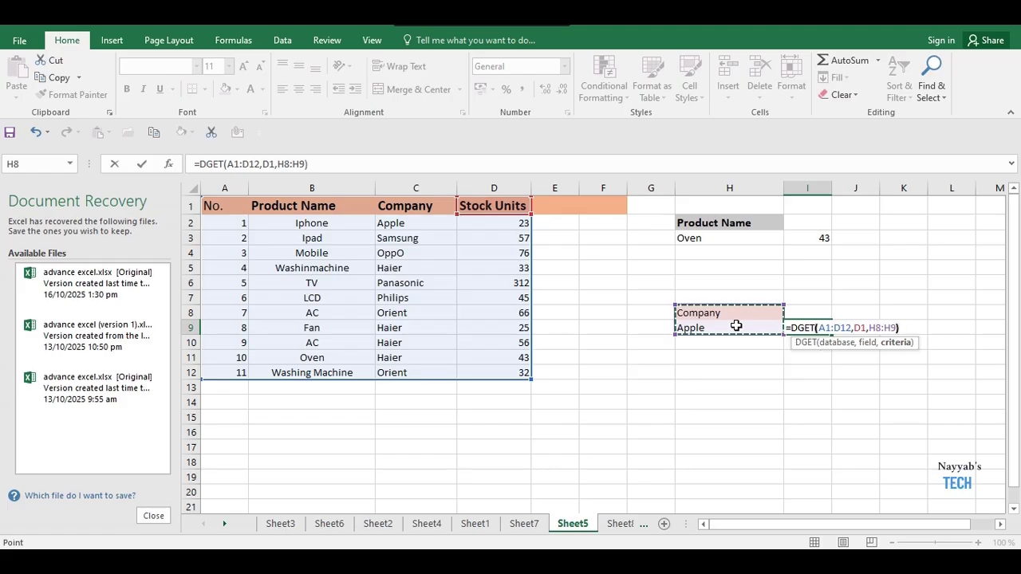
pyautogui.press('Return')
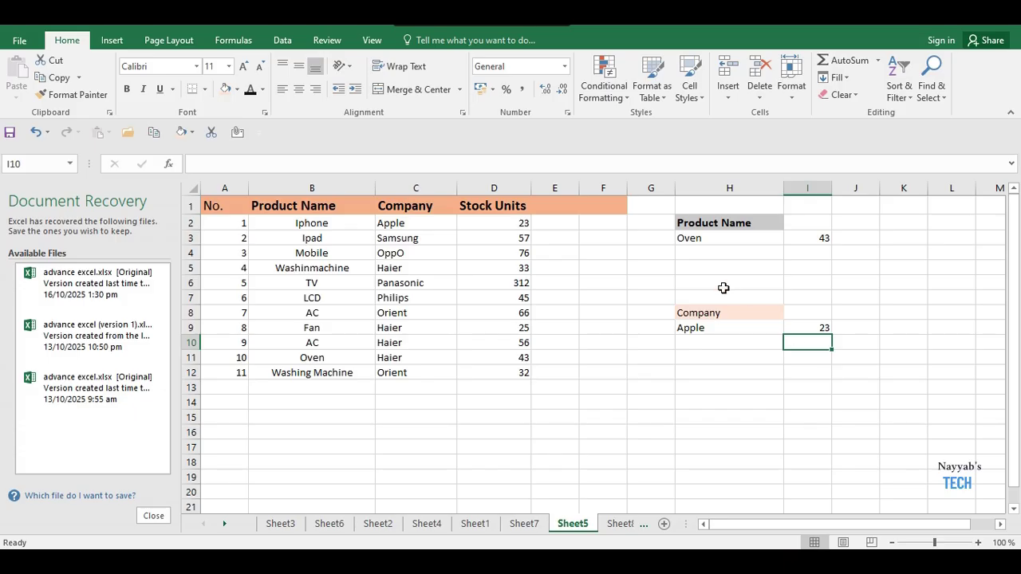
# Change the company criterion in H9 to Samsung
pyautogui.click(728, 331)
pyautogui.press('BackSpace')
pyautogui.press('BackSpace')
pyautogui.press('BackSpace')
pyautogui.press('BackSpace')
pyautogui.press('BackSpace')
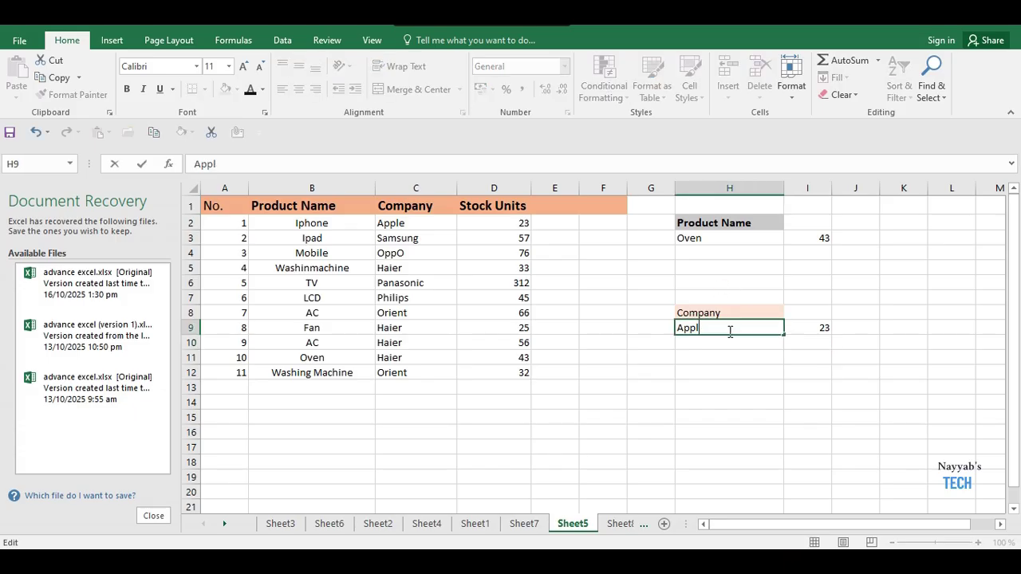
pyautogui.write('Samsung')
pyautogui.press('Return')
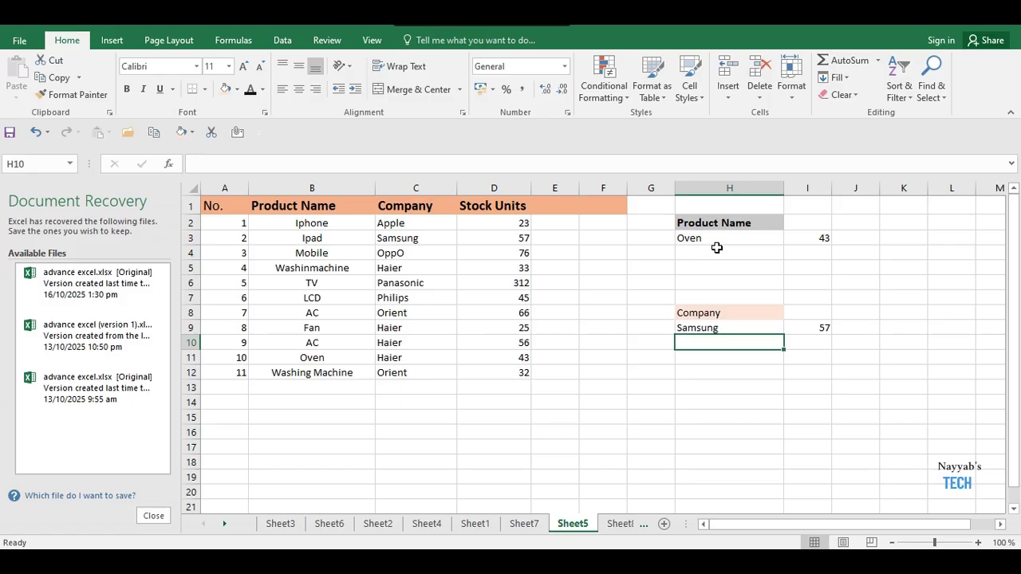
# Change the product name criterion in H3 to Fan
pyautogui.doubleClick(716, 237)
pyautogui.press('BackSpace')
pyautogui.press('BackSpace')
pyautogui.press('BackSpace')
pyautogui.press('BackSpace')
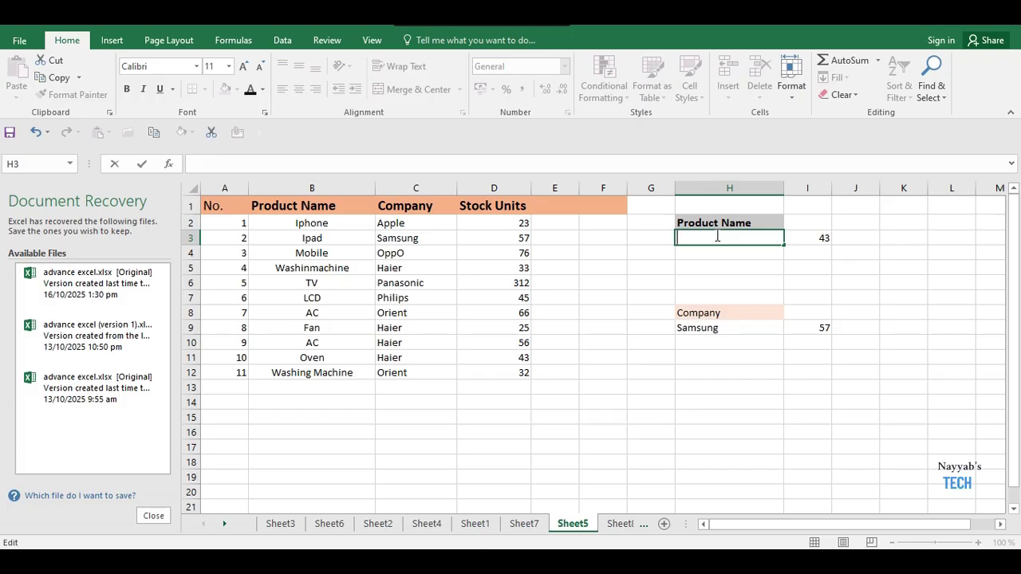
pyautogui.write('Fan')
pyautogui.press('Return')
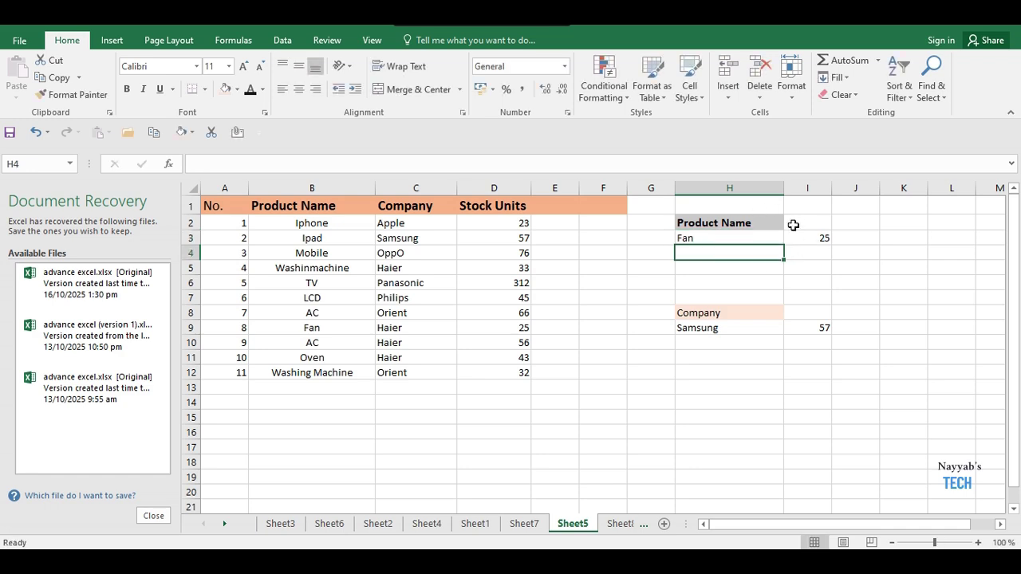